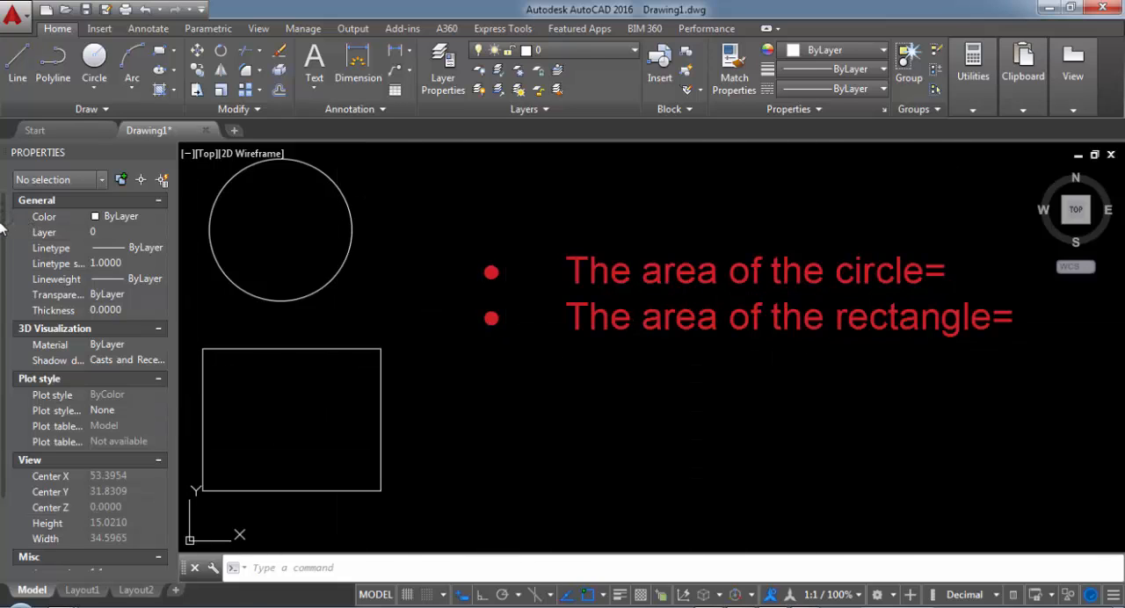
Step: Check the area of the circle and of the rectangle in their object properties
drag(2, 227, 5, 396)
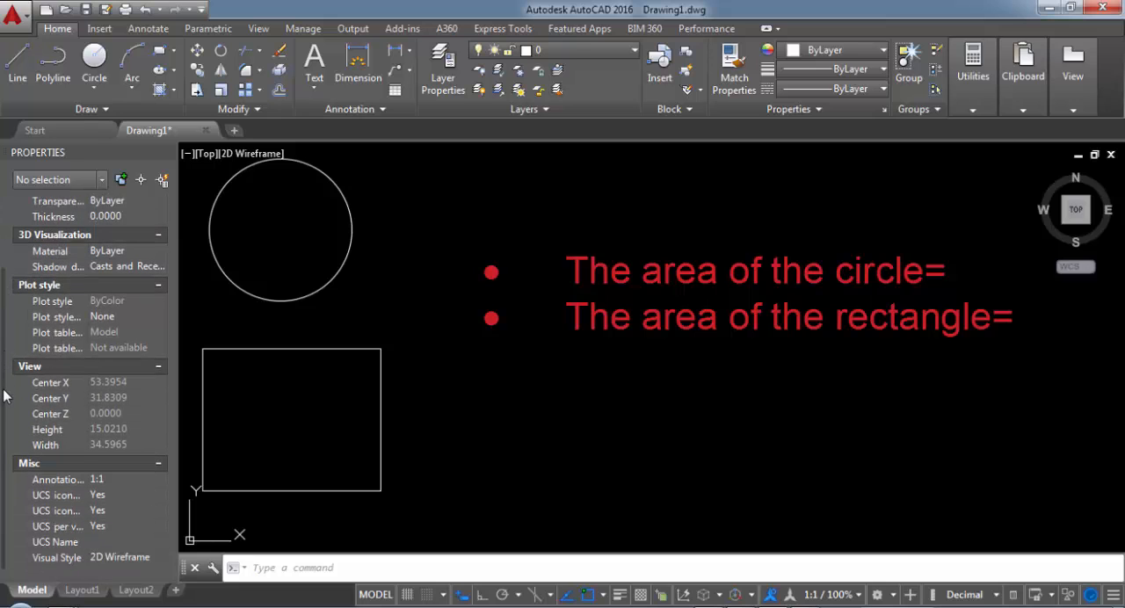
click(352, 264)
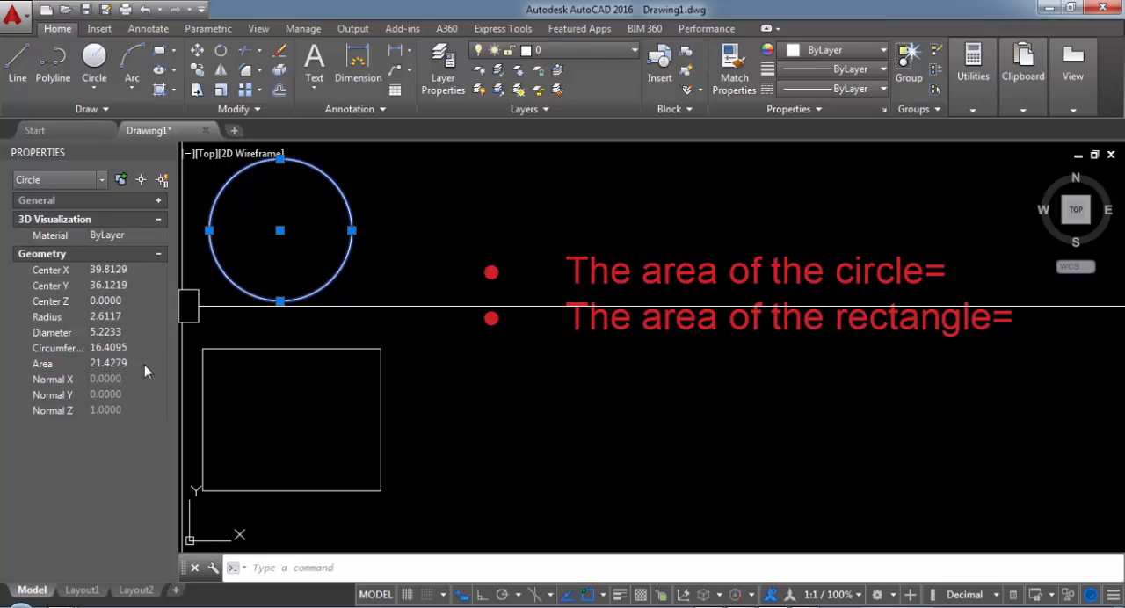
click(361, 339)
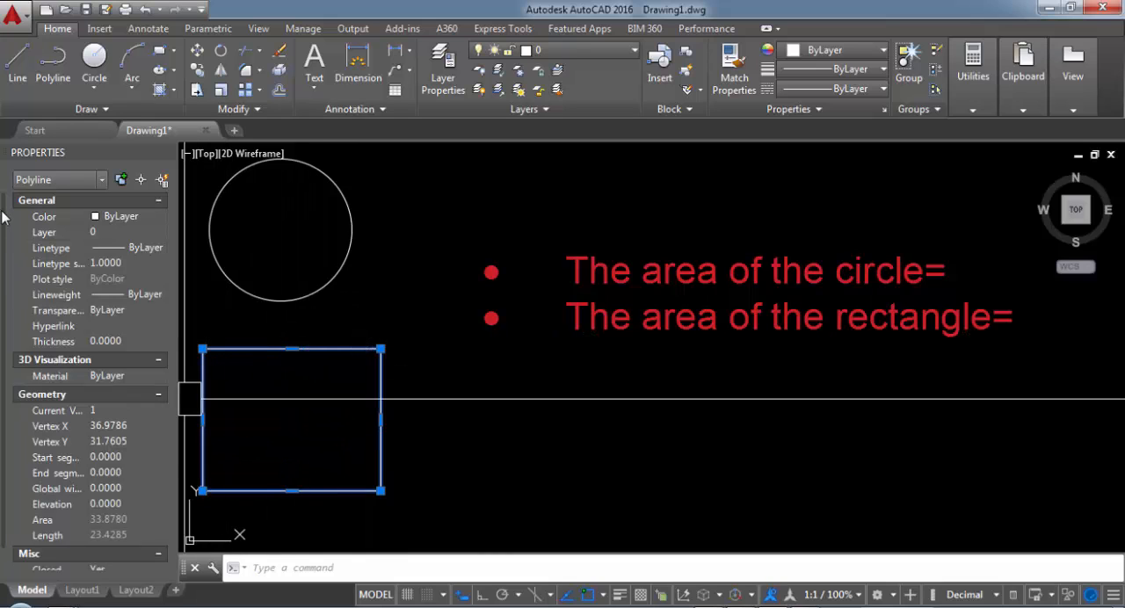
scroll(4, 224, down, 2)
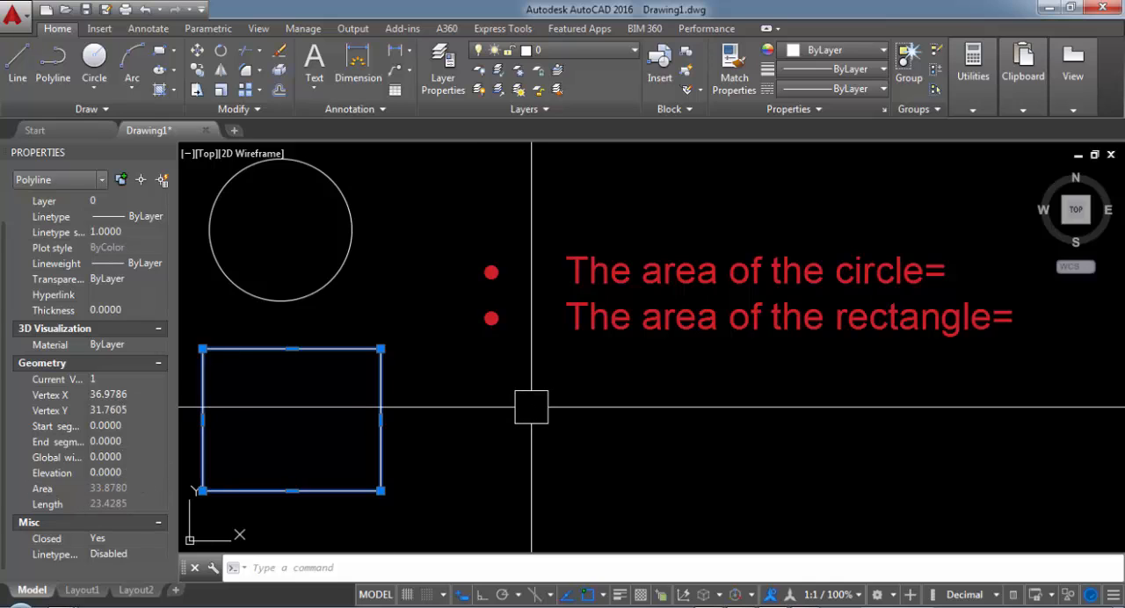
key(Escape)
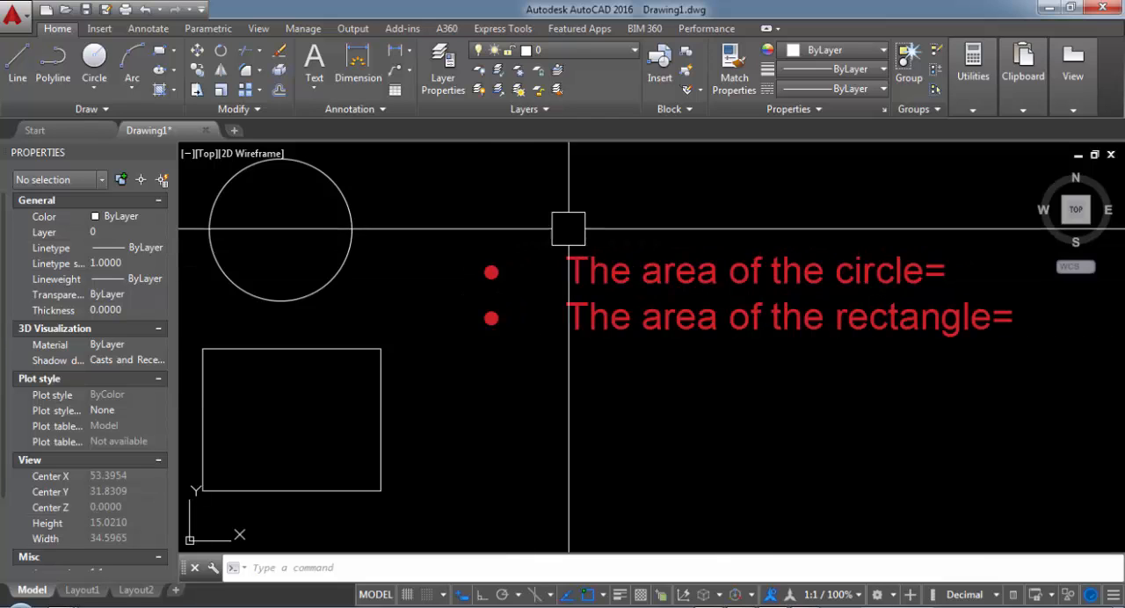
Step: Insert an Object field after "The area of the circle=" in the multiline text, linked to the circle's Area property in Decimal format
click(690, 274)
double_click(690, 274)
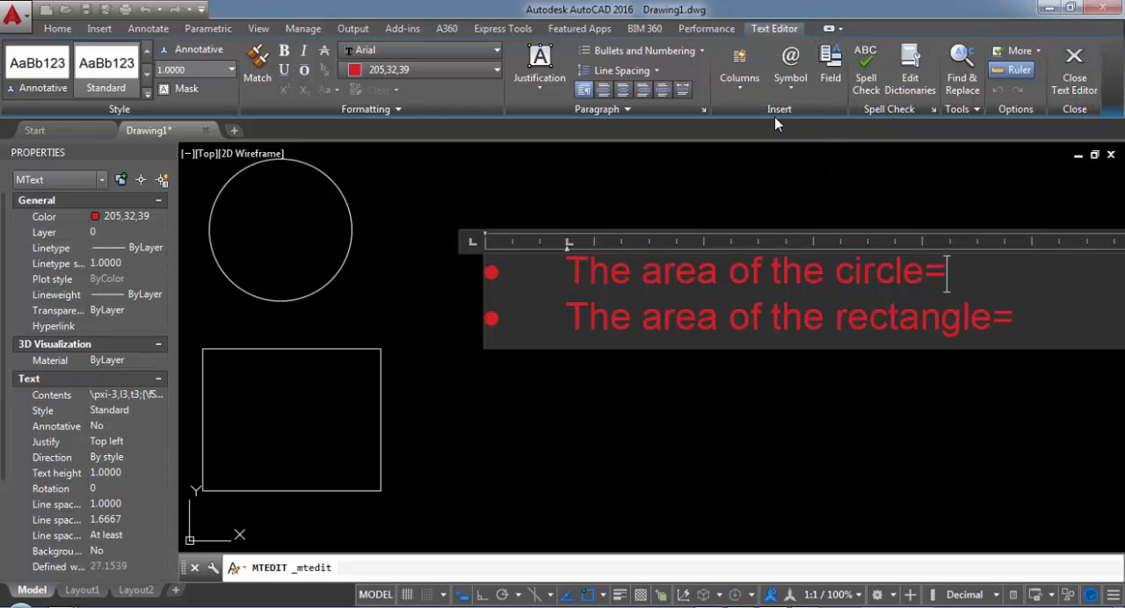
click(831, 78)
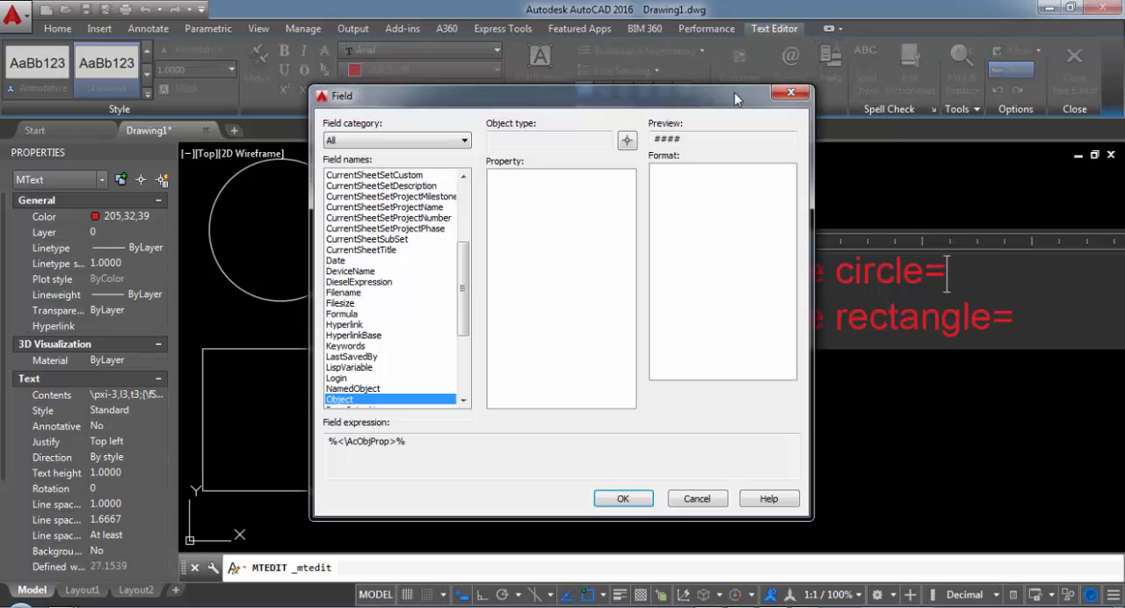
drag(735, 93, 446, 33)
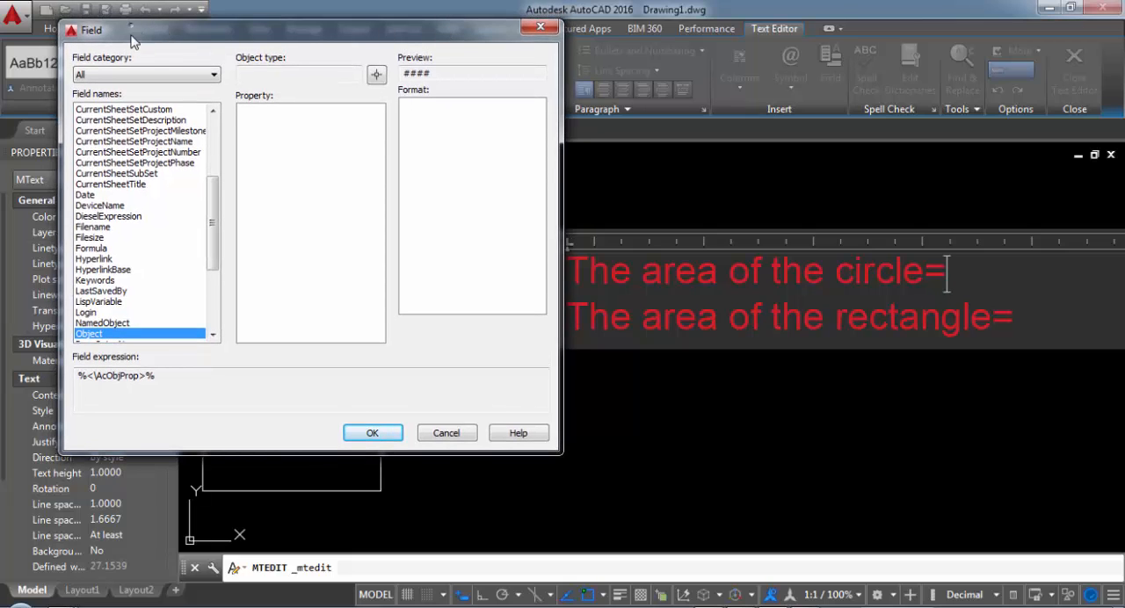
drag(132, 35, 132, 54)
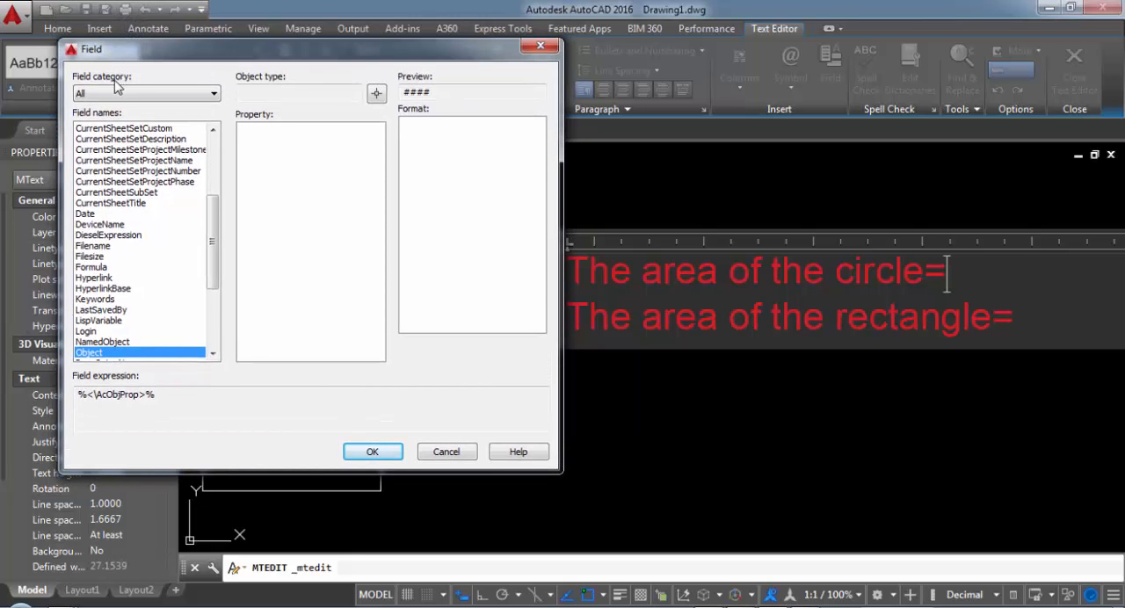
click(145, 93)
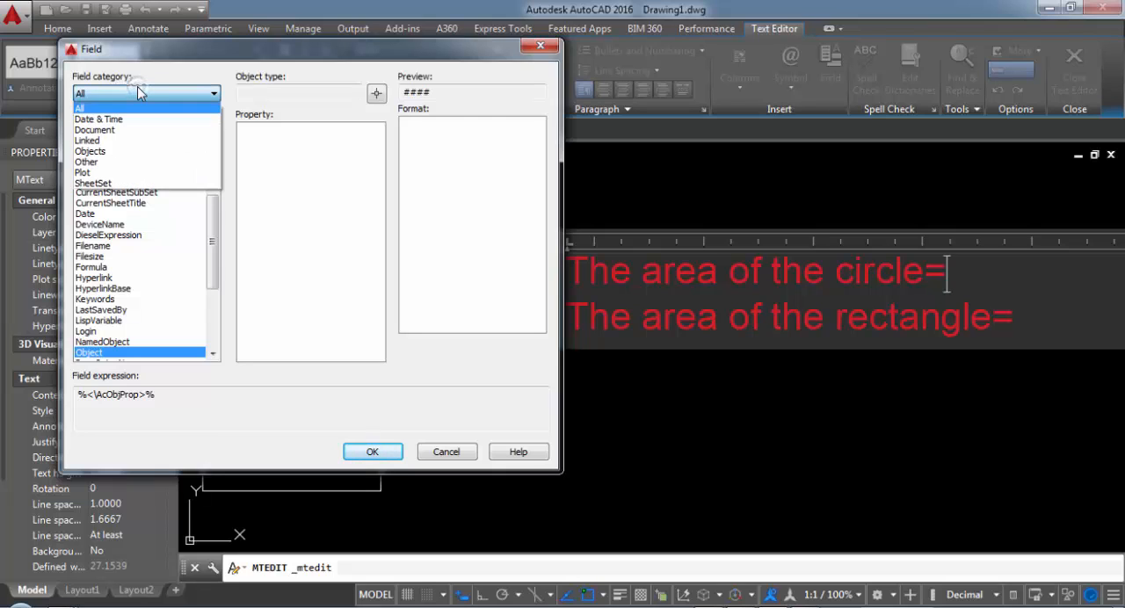
click(97, 99)
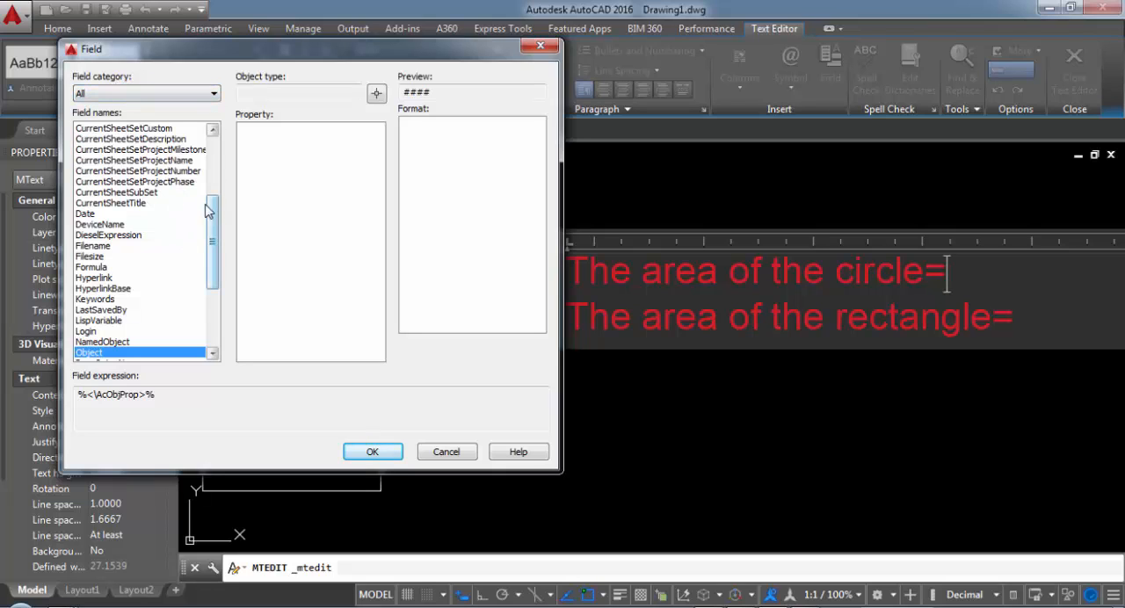
drag(211, 213, 211, 242)
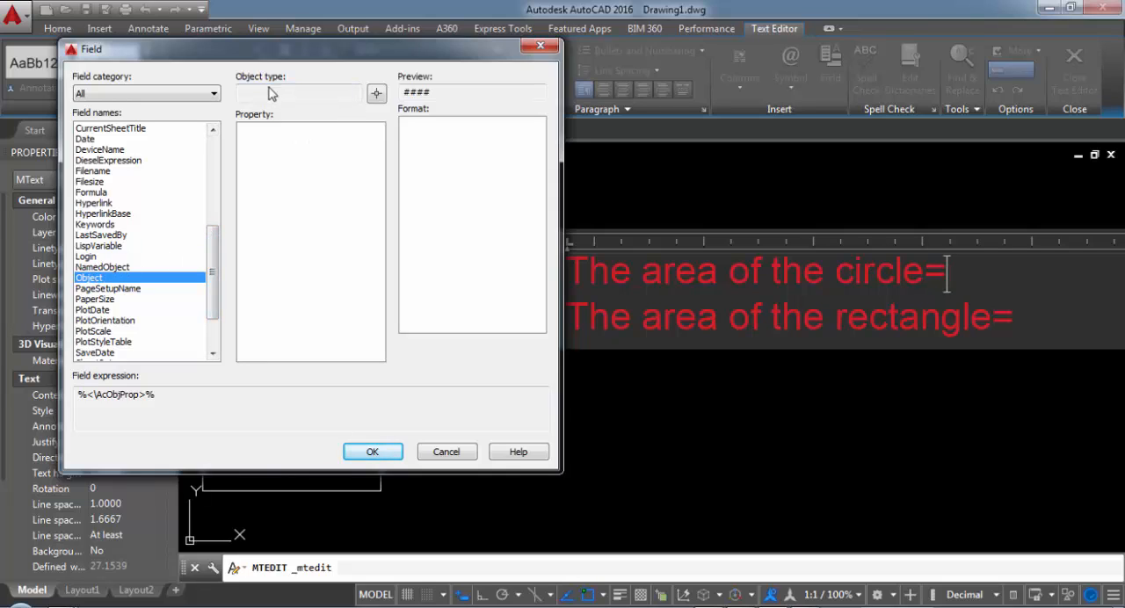
click(378, 95)
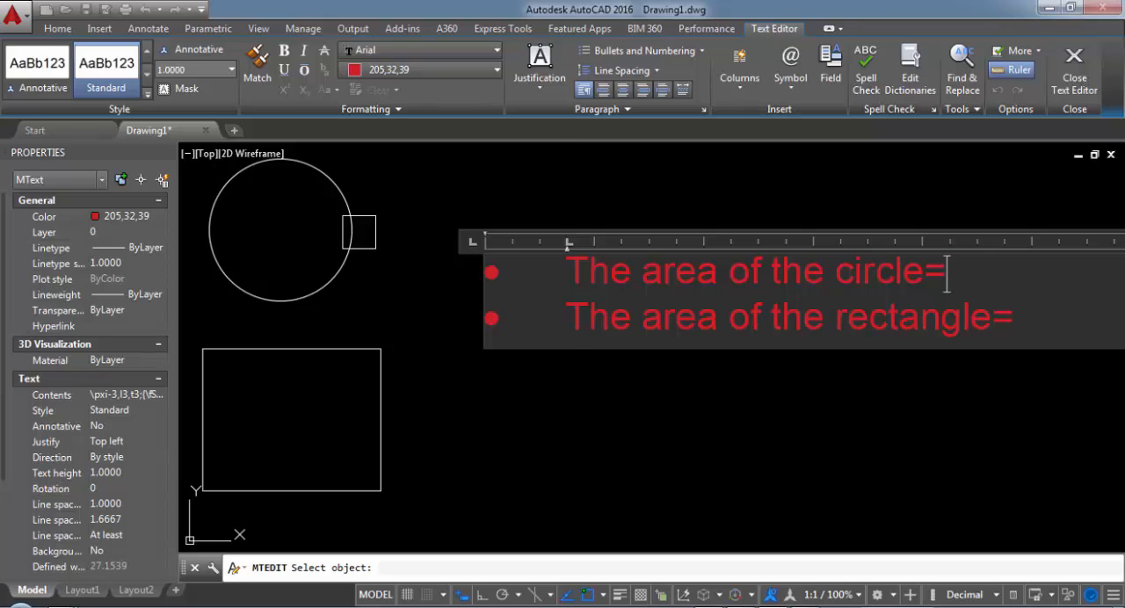
click(359, 231)
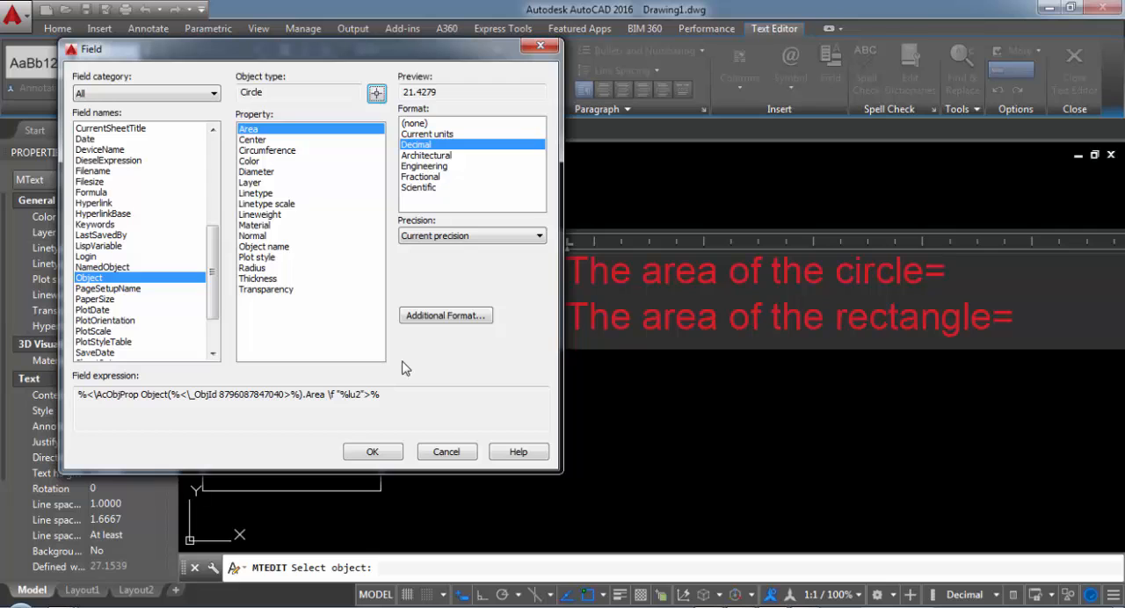
click(382, 453)
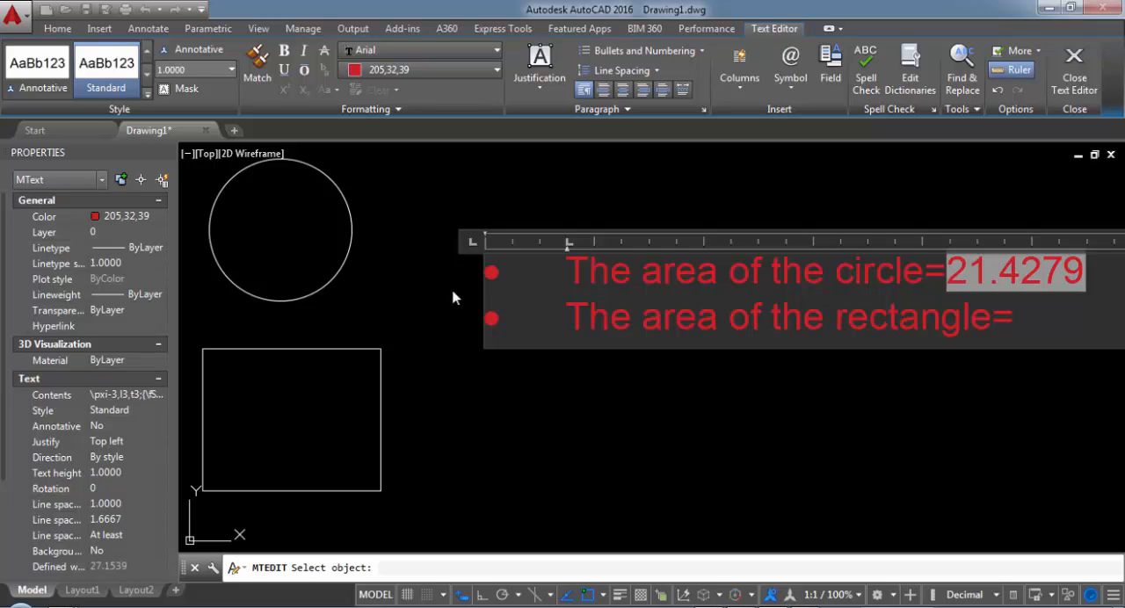
Step: Insert an Object field with the rectangle's Area in Decimal format after "The area of the rectangle=" and finish editing the text
click(1036, 316)
click(831, 71)
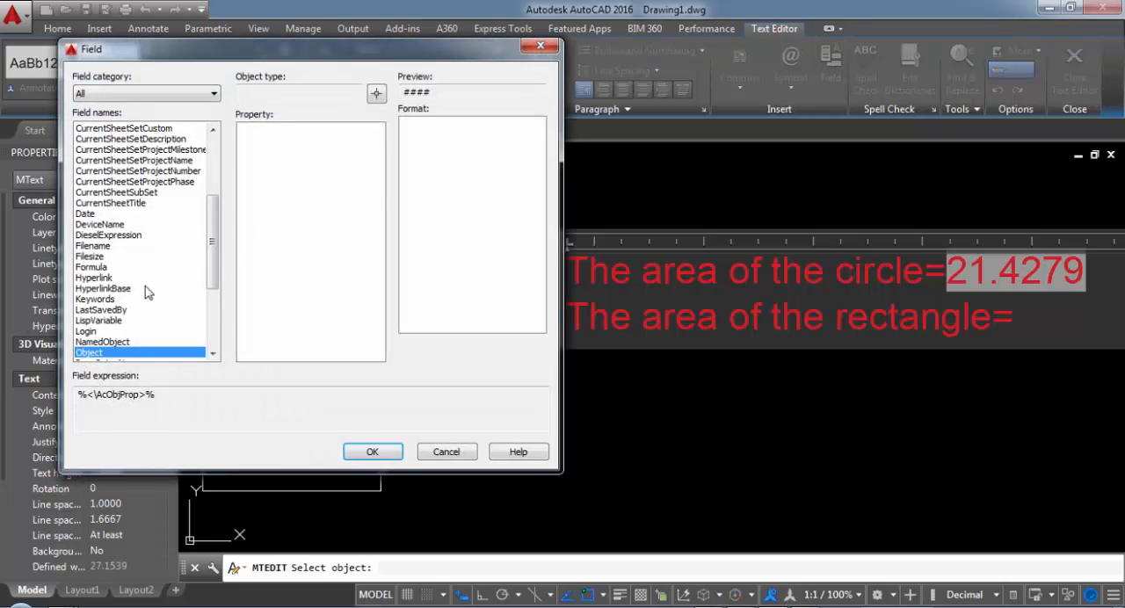
click(375, 94)
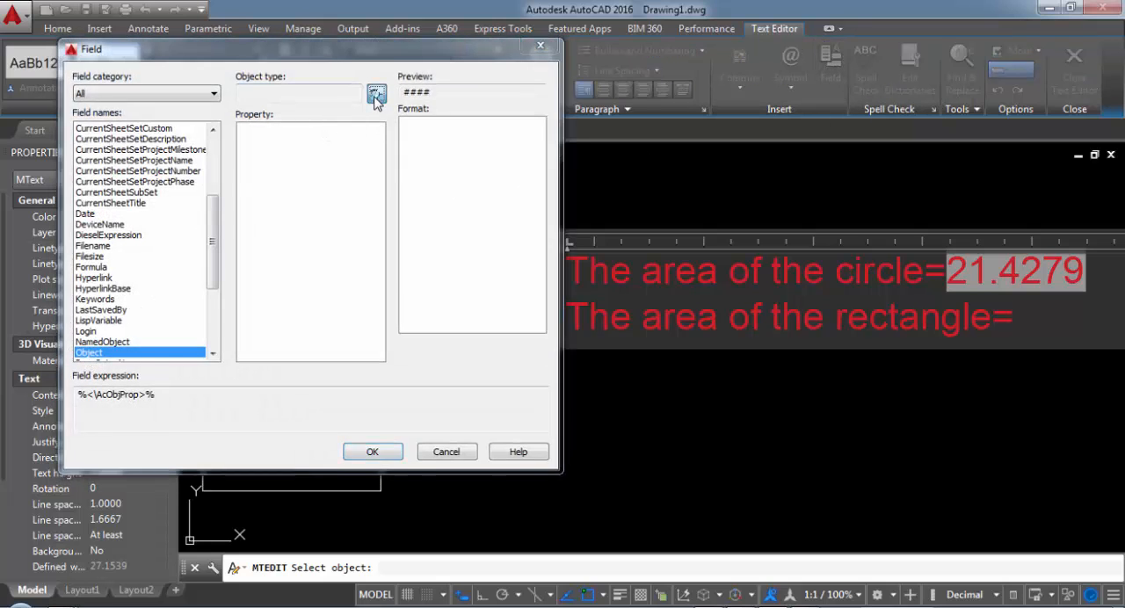
click(328, 355)
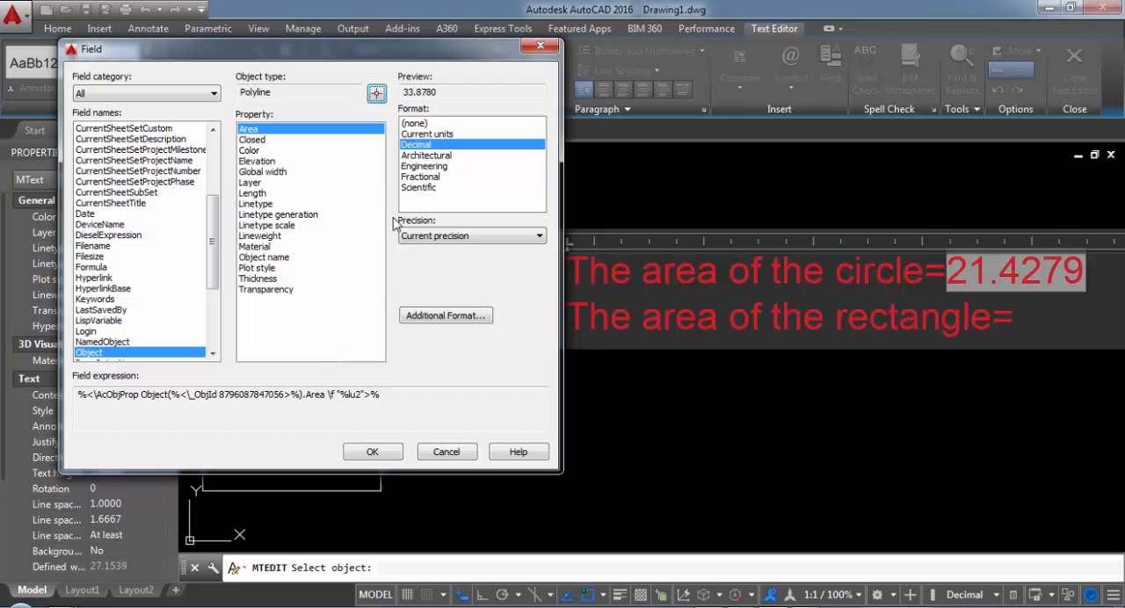
click(373, 451)
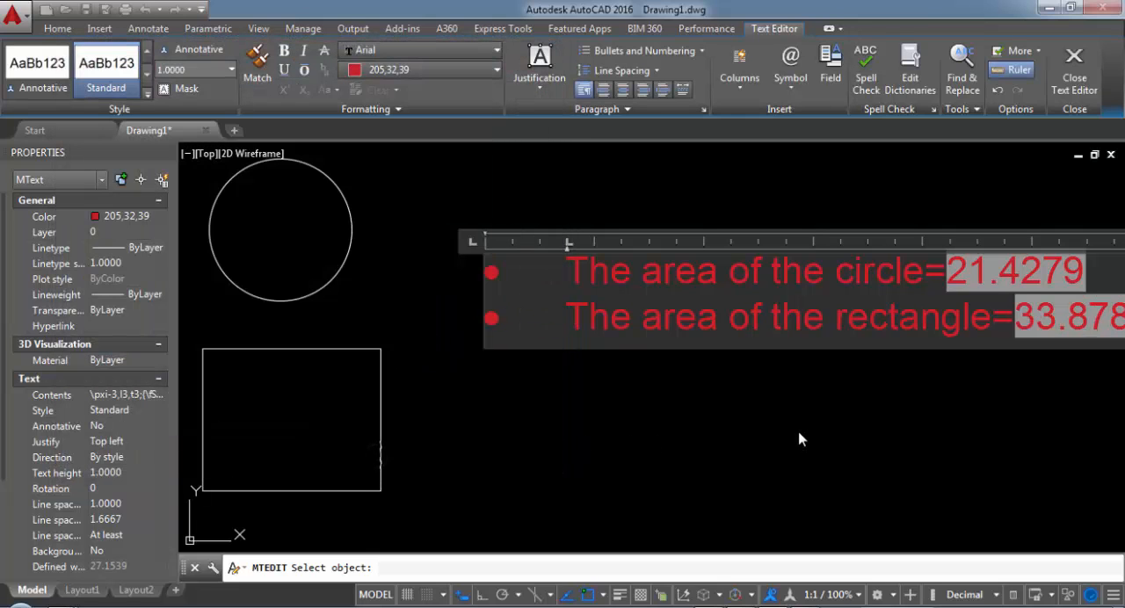
scroll(791, 435, down, 2)
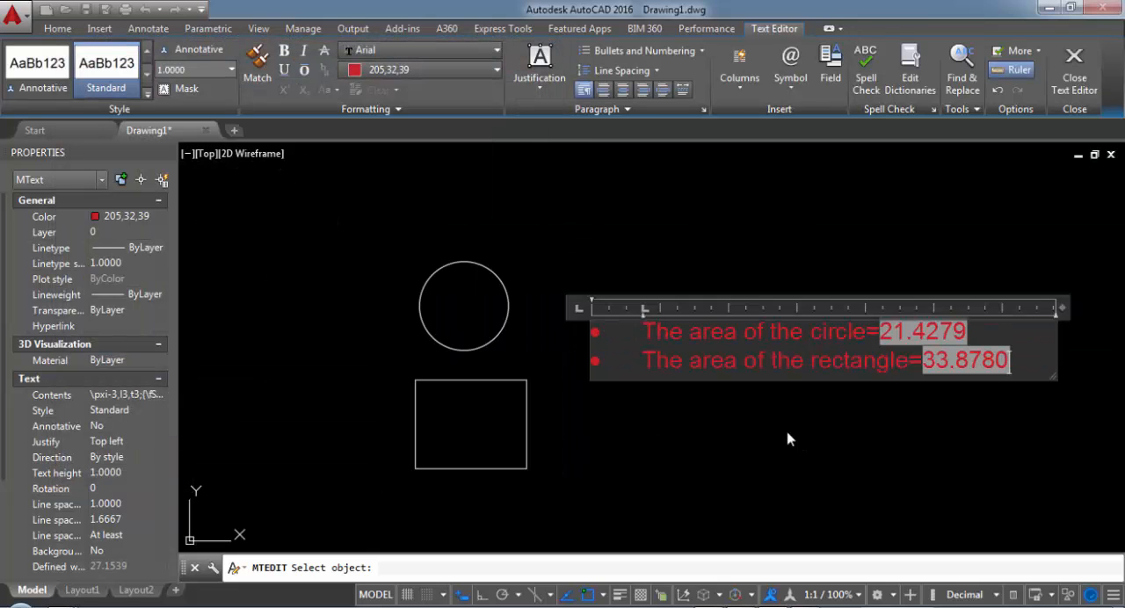
middle_drag(788, 439, 749, 416)
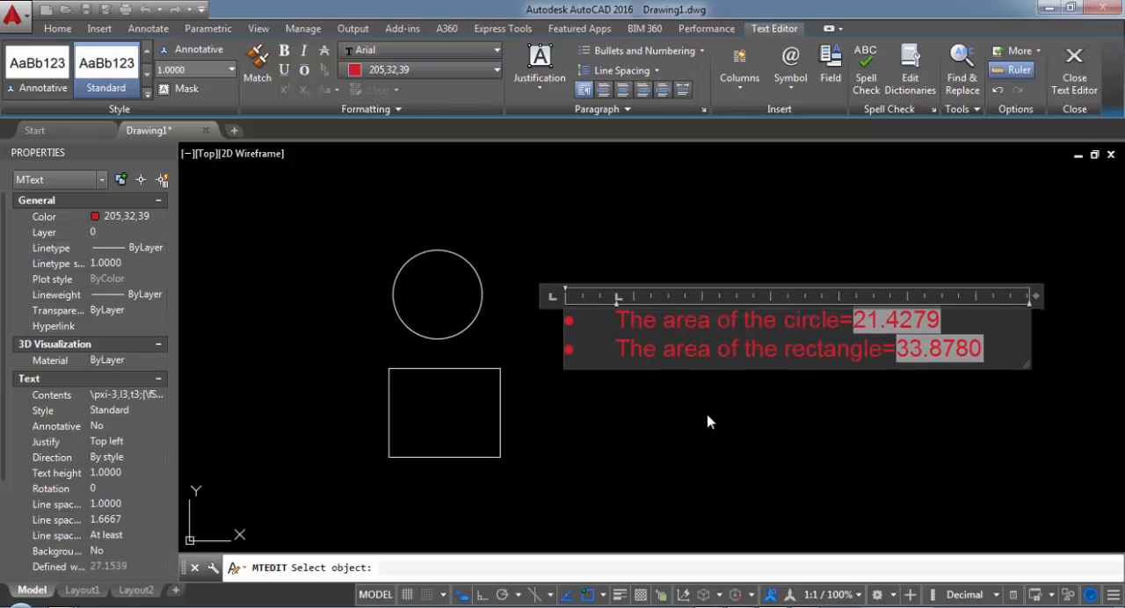
click(707, 419)
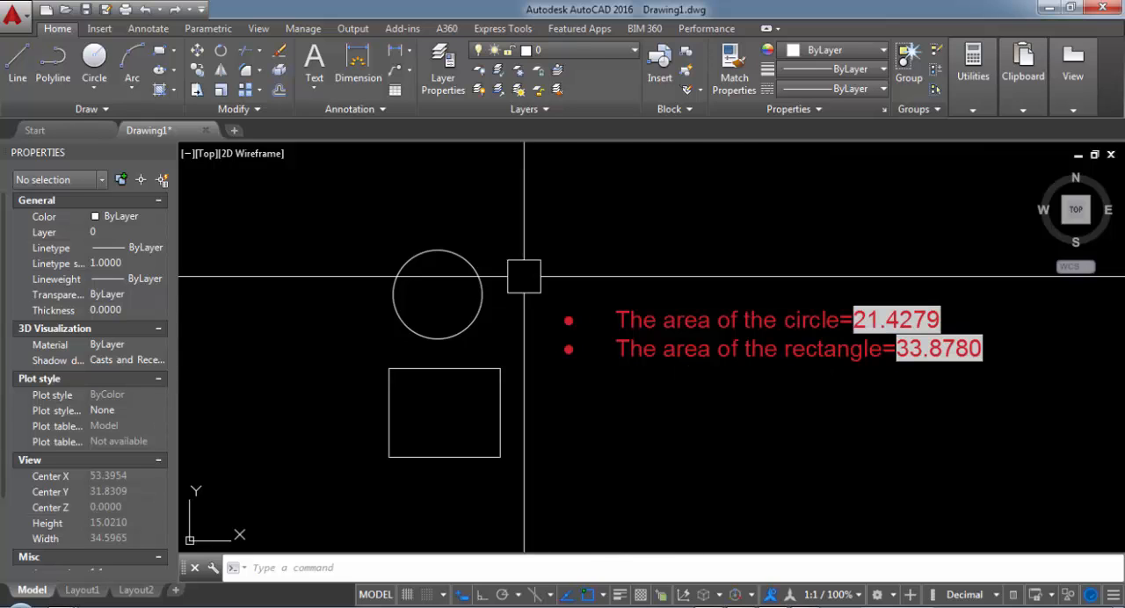
Step: Shrink the circle to a radius of about 1.59 by stretching its upper quadrant grip inward
click(464, 260)
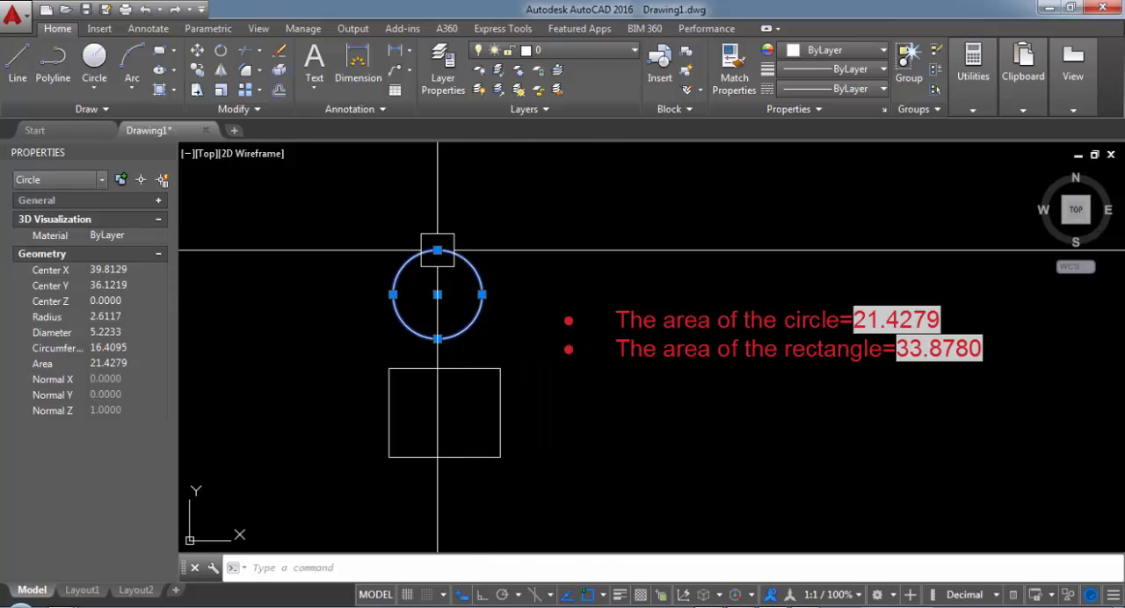
click(438, 250)
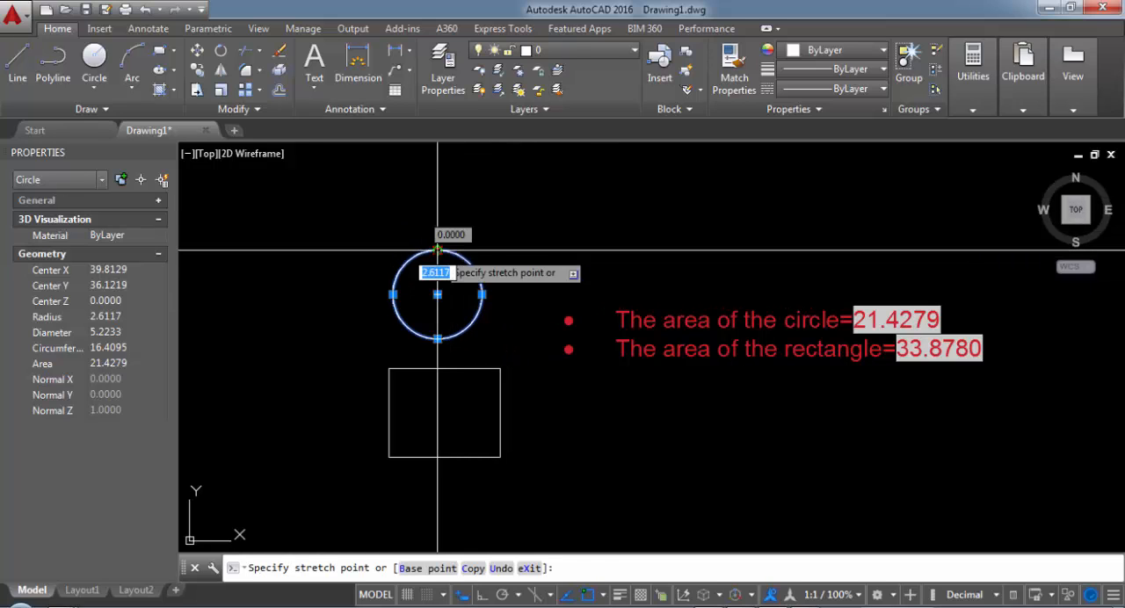
click(440, 265)
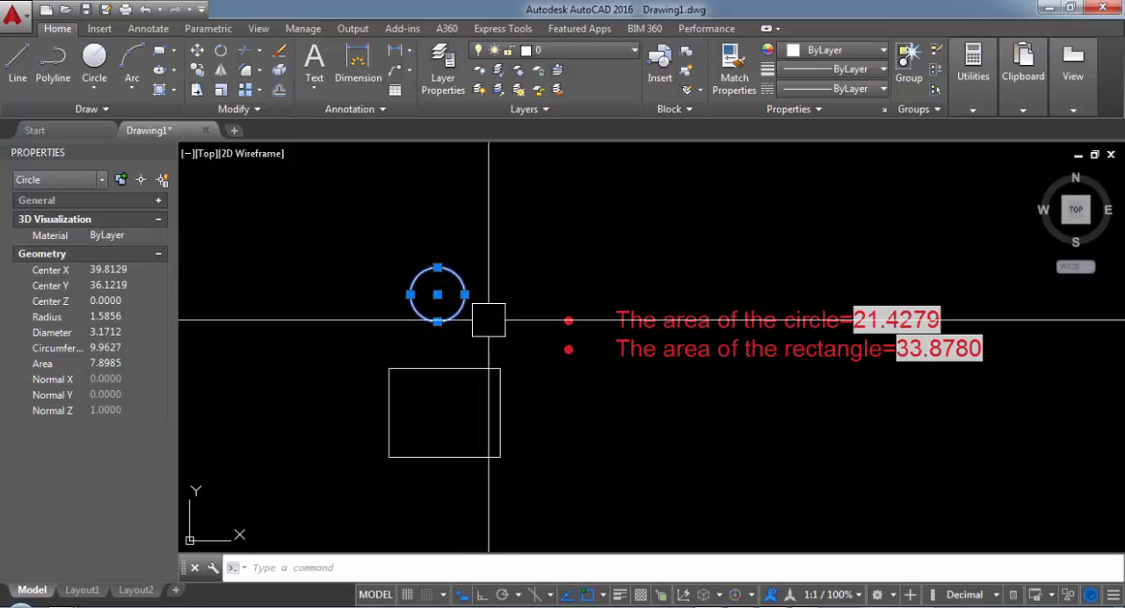
Step: Stretch the rectangle's upper-right corner inward past its middle toward the lower-left corner, and clear the selection
click(505, 395)
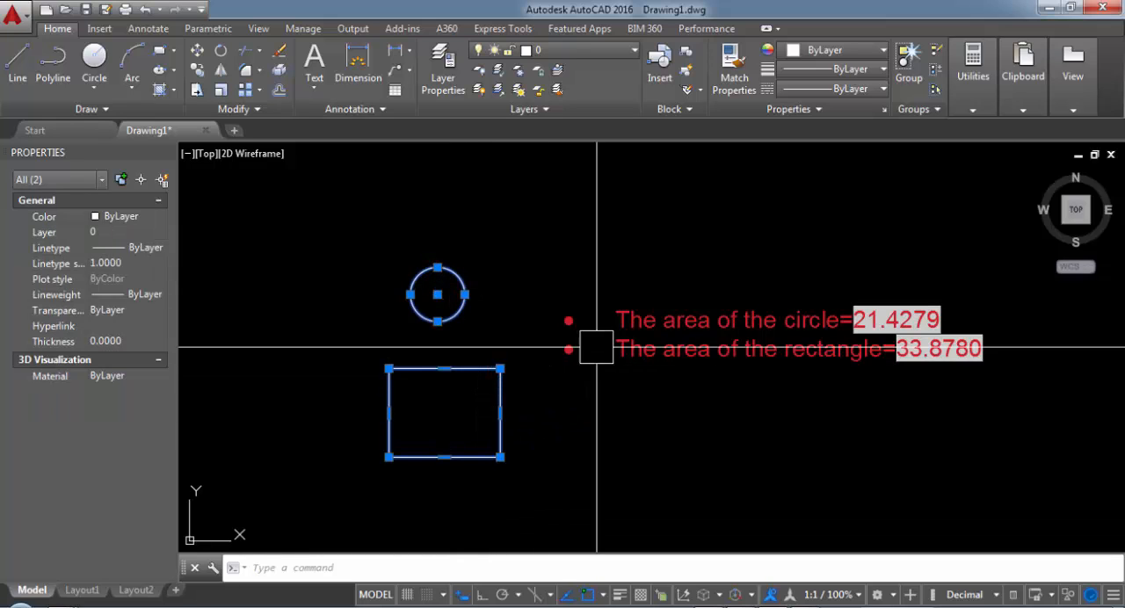
click(500, 369)
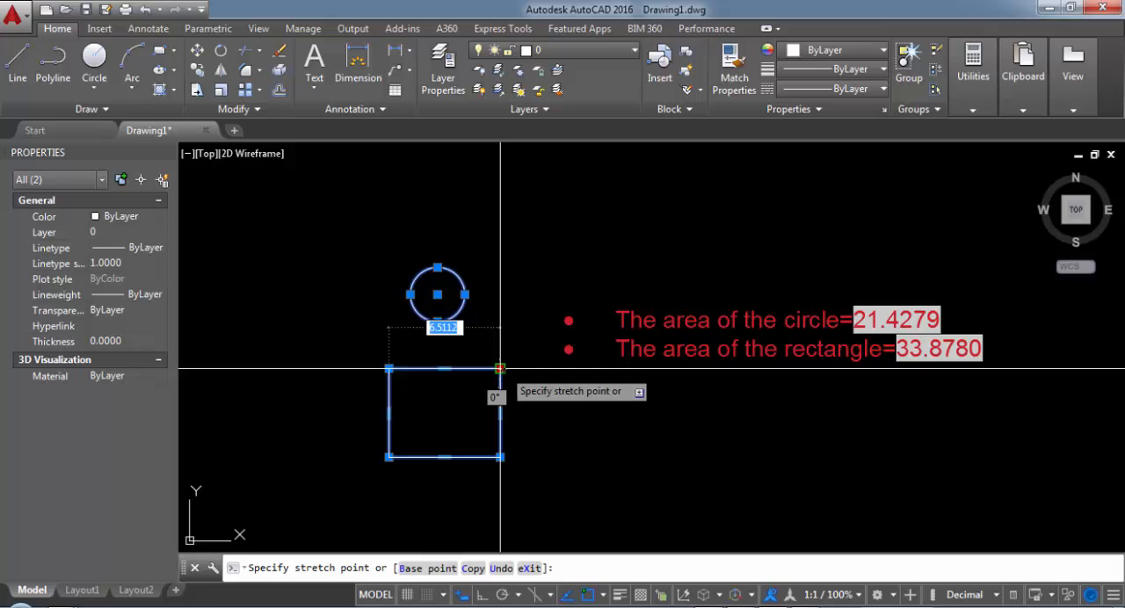
click(427, 426)
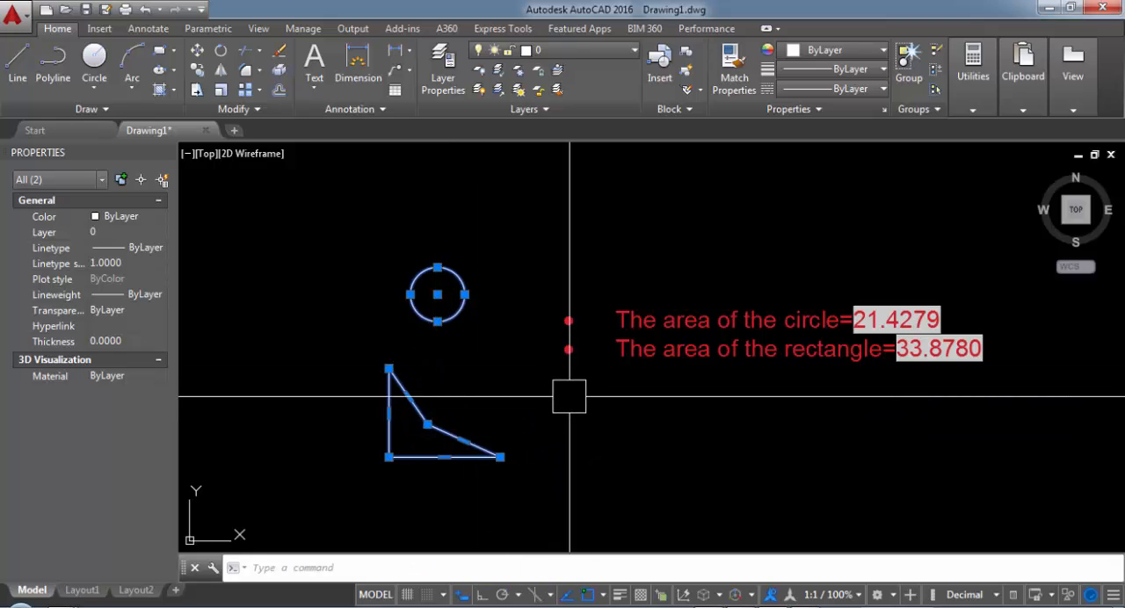
key(Escape)
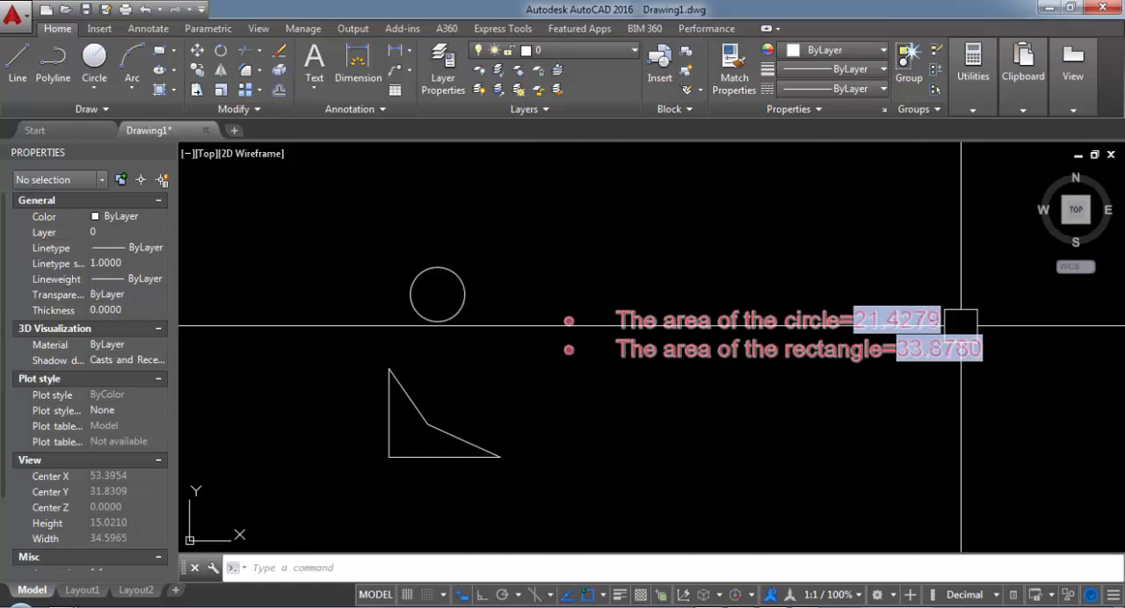
Step: Regenerate the drawing with REGEN to update the area fields in the text
text(re)
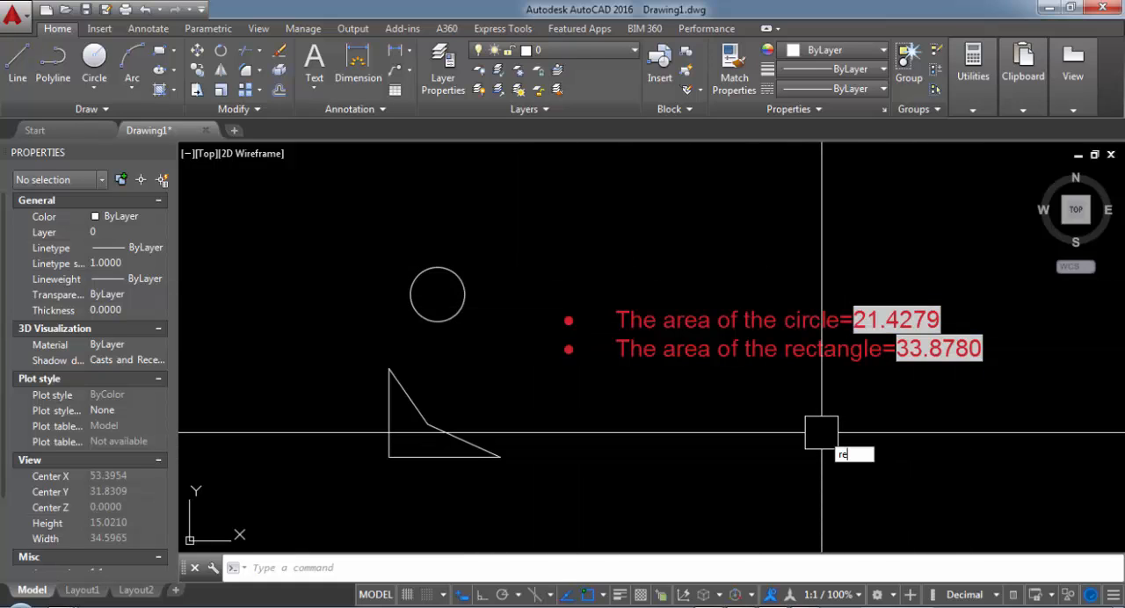
text(gen)
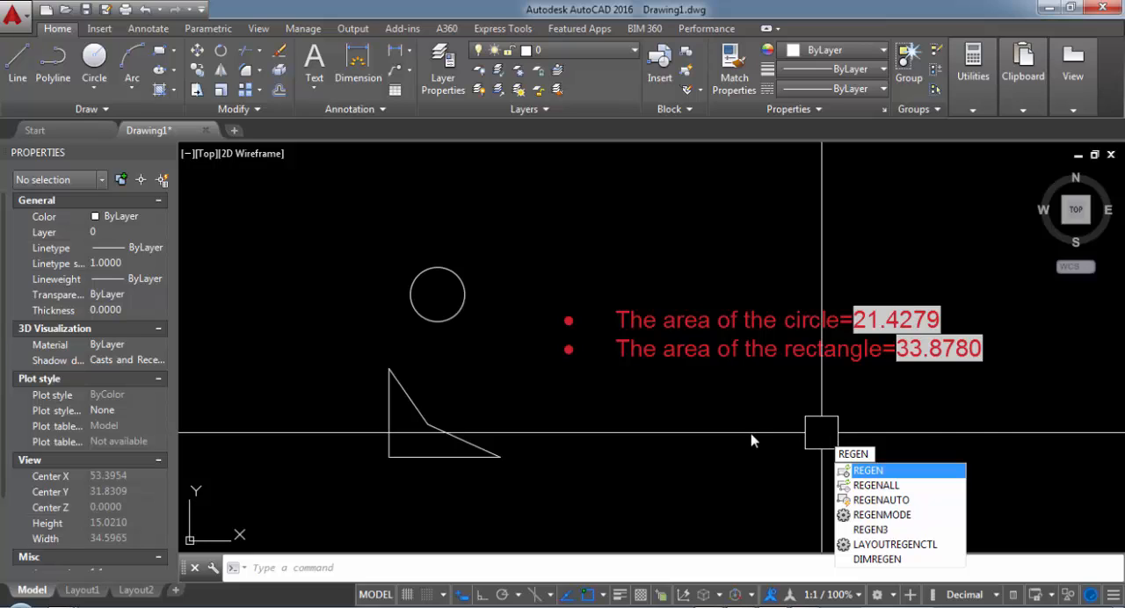
key(Return)
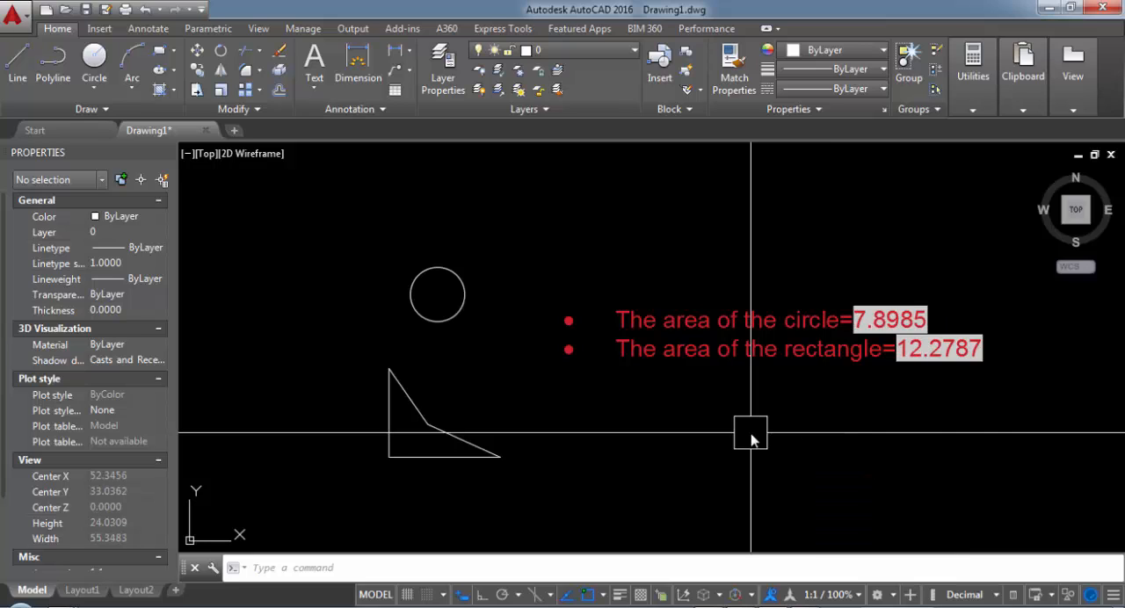